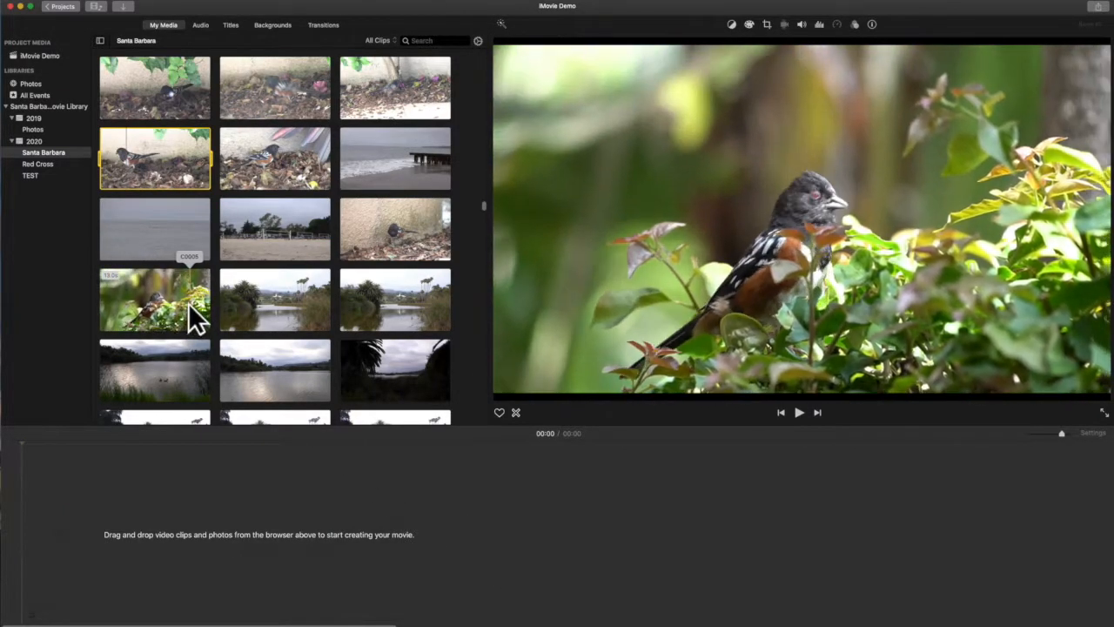
# Step: Add the 13-second clip of the bird in the bushes to the timeline, followed by the clip of the bird by the wall
pyautogui.moveTo(134, 309); pyautogui.dragTo(89, 546)
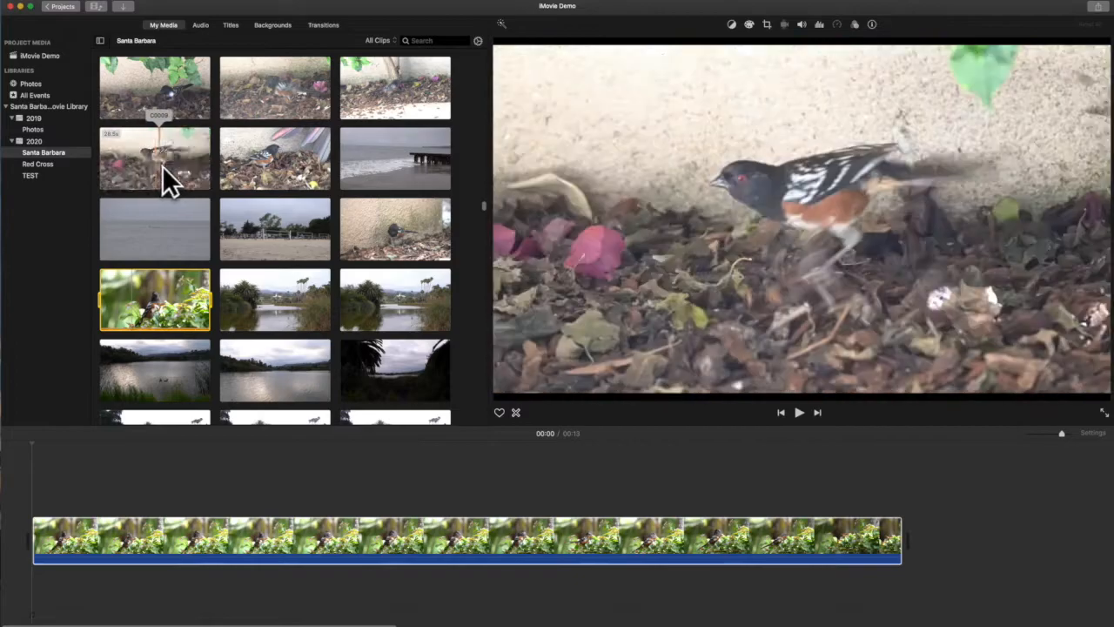
pyautogui.click(156, 163)
pyautogui.moveTo(484, 343); pyautogui.dragTo(940, 534)
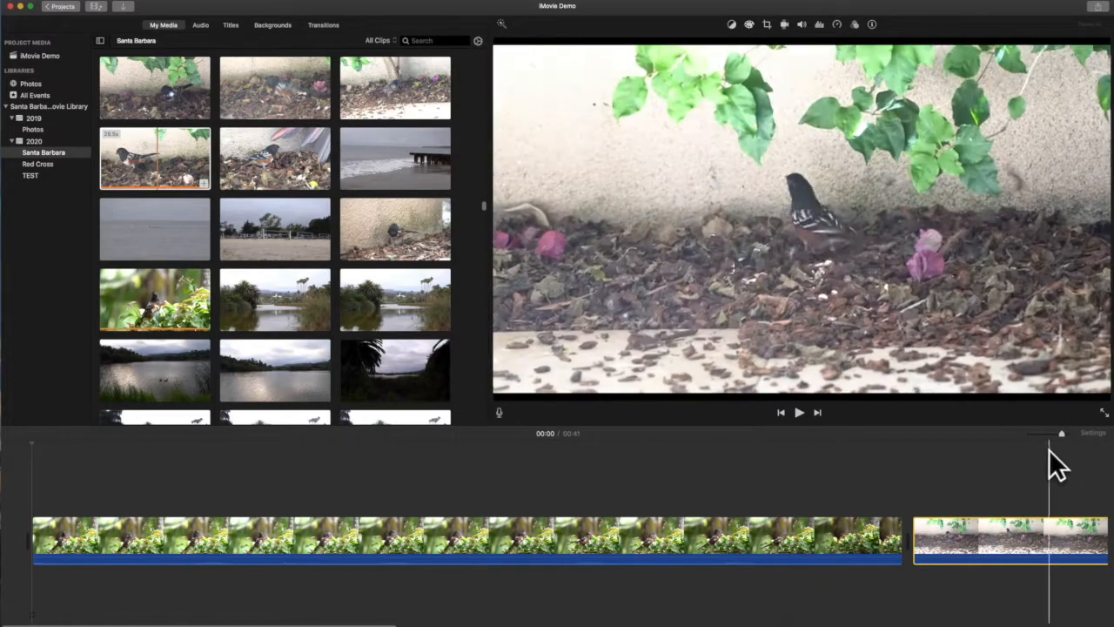
# Step: Find the bird photo by searching the library for "dsc" and add it to the end of the timeline
pyautogui.moveTo(1058, 433); pyautogui.dragTo(1049, 433)
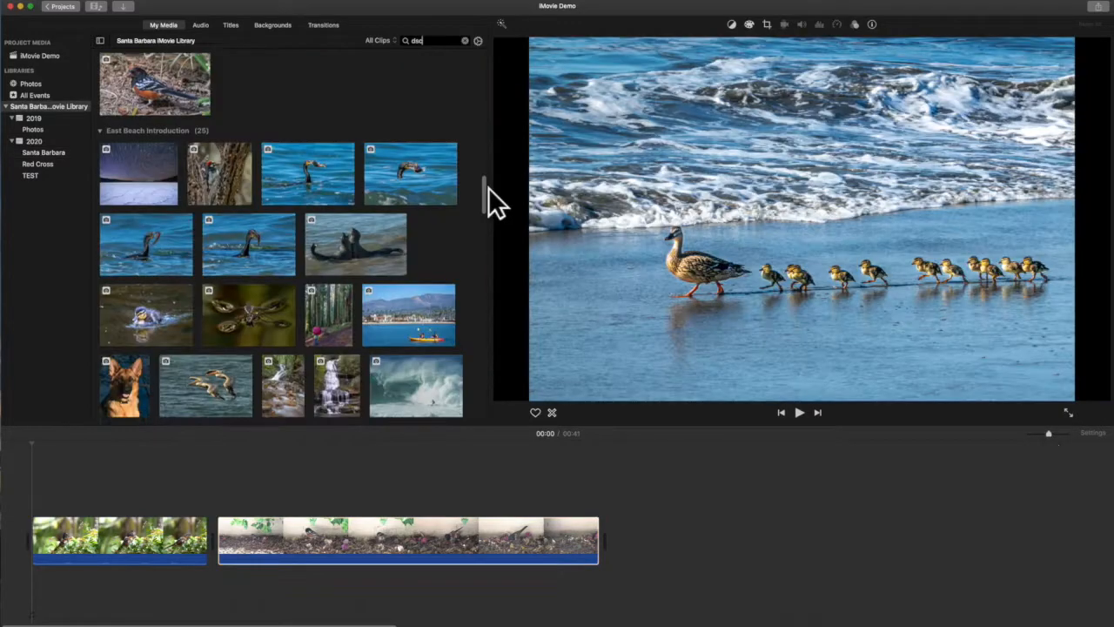
pyautogui.moveTo(488, 187); pyautogui.dragTo(487, 174)
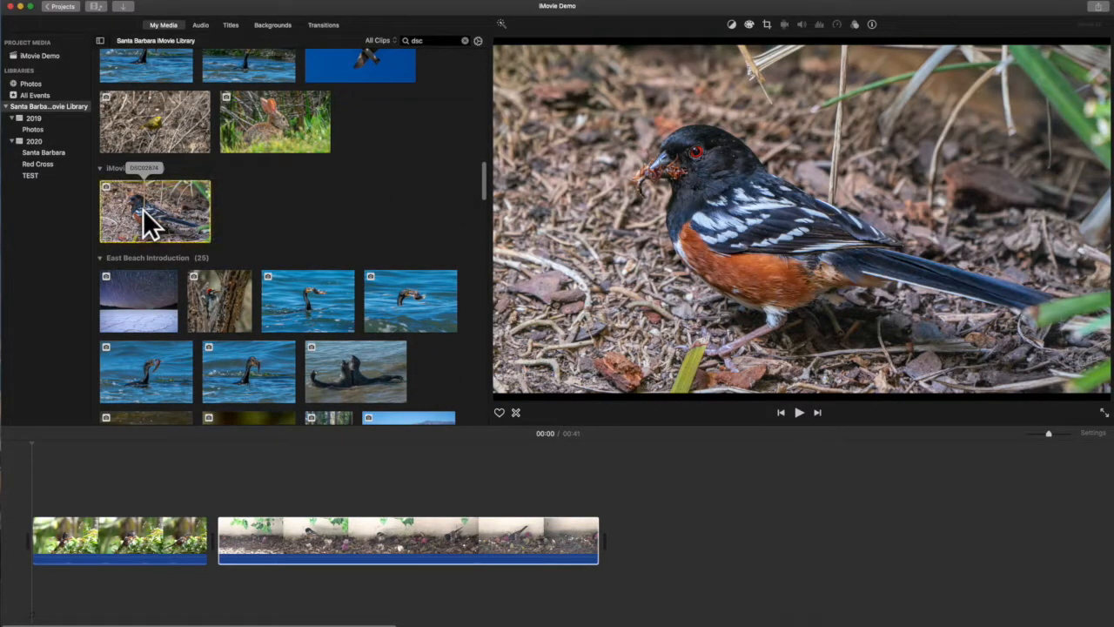
pyautogui.moveTo(164, 231); pyautogui.dragTo(643, 523)
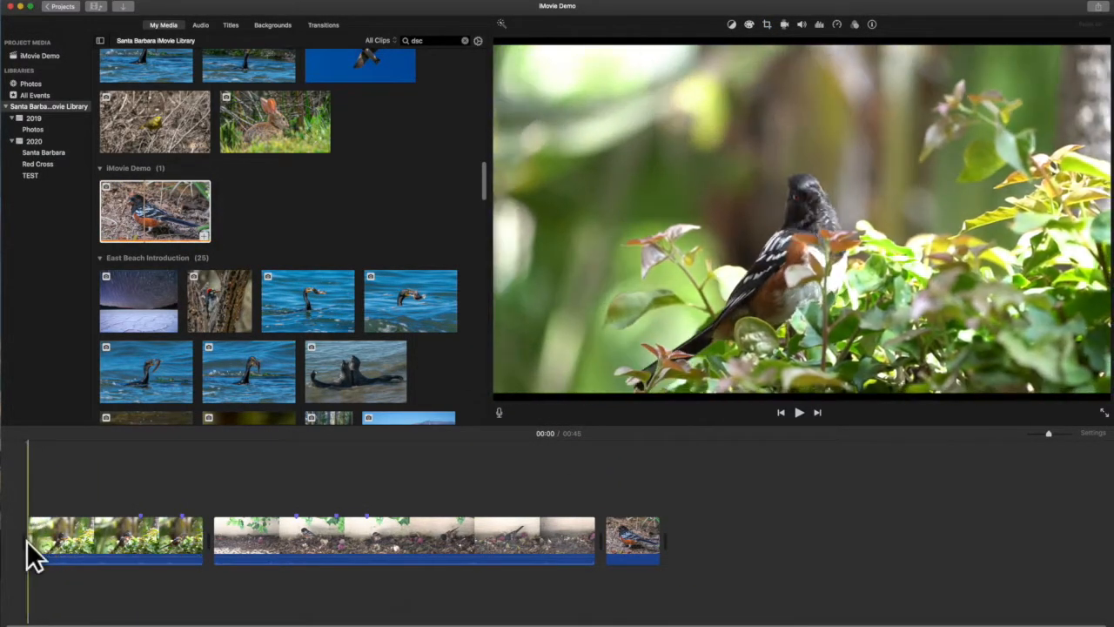
# Step: Trim both ends of the two video clips at their markers so only the wanted sections remain
pyautogui.moveTo(29, 545); pyautogui.dragTo(142, 549)
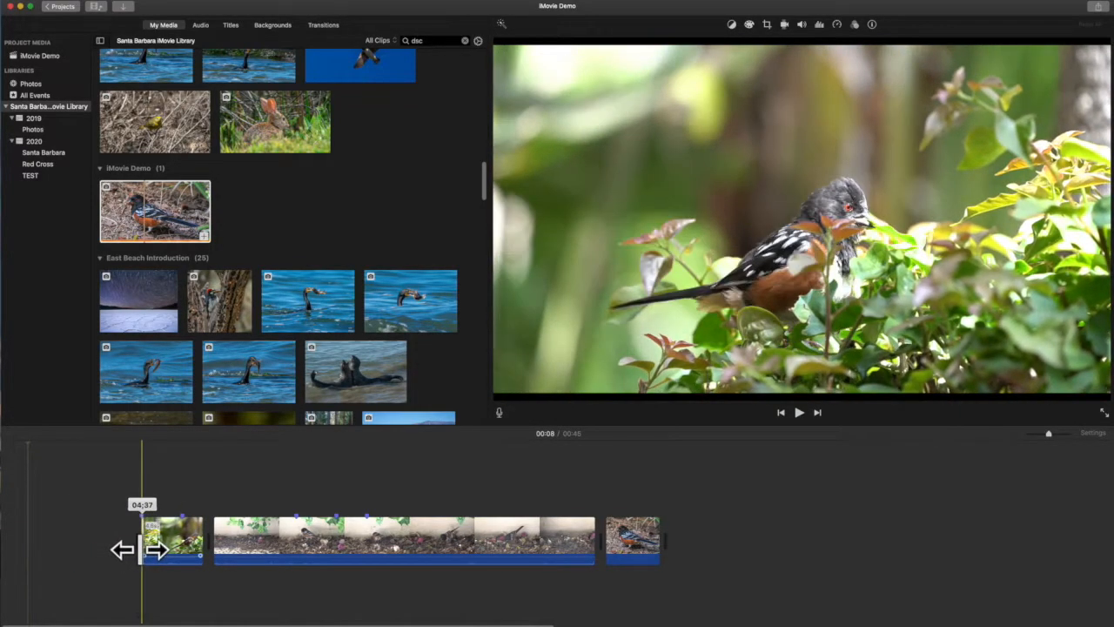
pyautogui.moveTo(203, 543); pyautogui.dragTo(276, 537)
pyautogui.moveTo(573, 537); pyautogui.dragTo(345, 535)
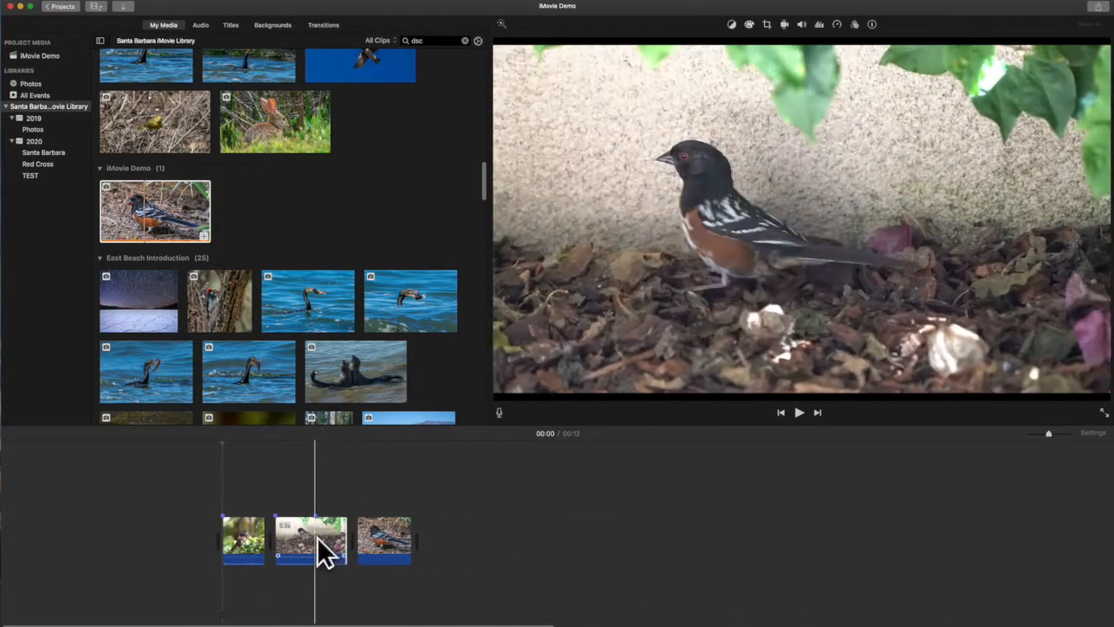
# Step: Split the second clip at its marker, about 6 seconds into the movie
pyautogui.click(316, 532)
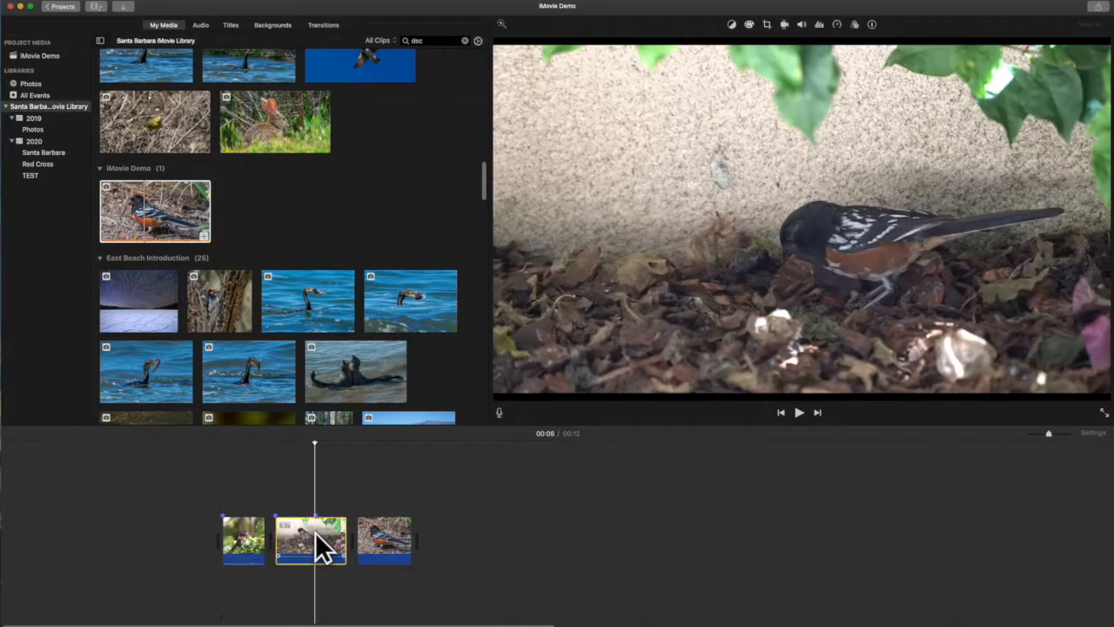
pyautogui.rightClick(315, 532)
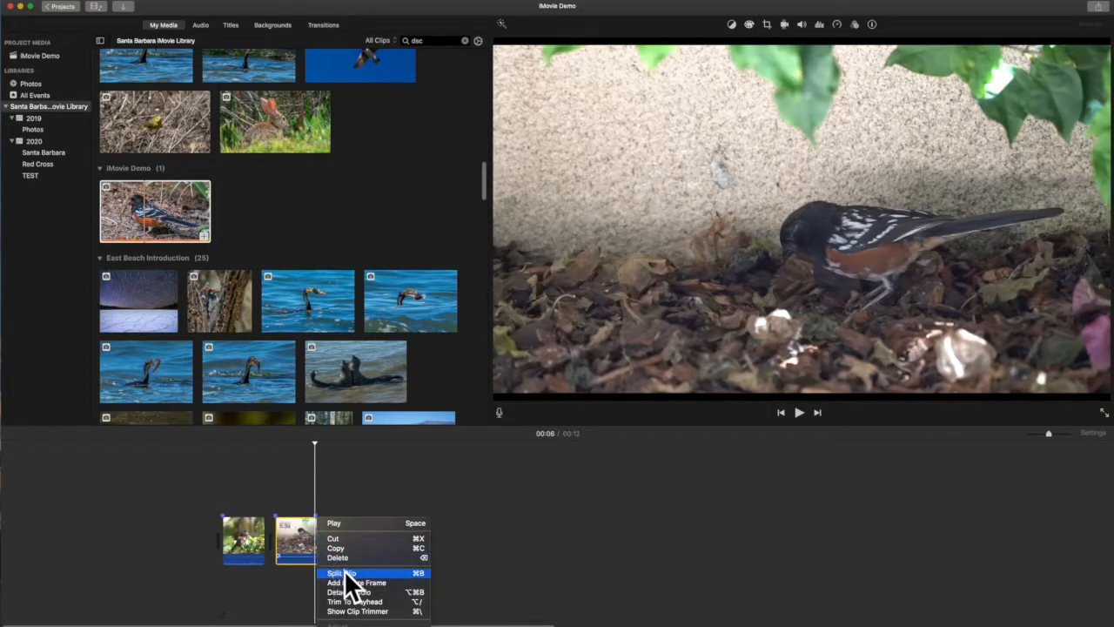
pyautogui.click(377, 573)
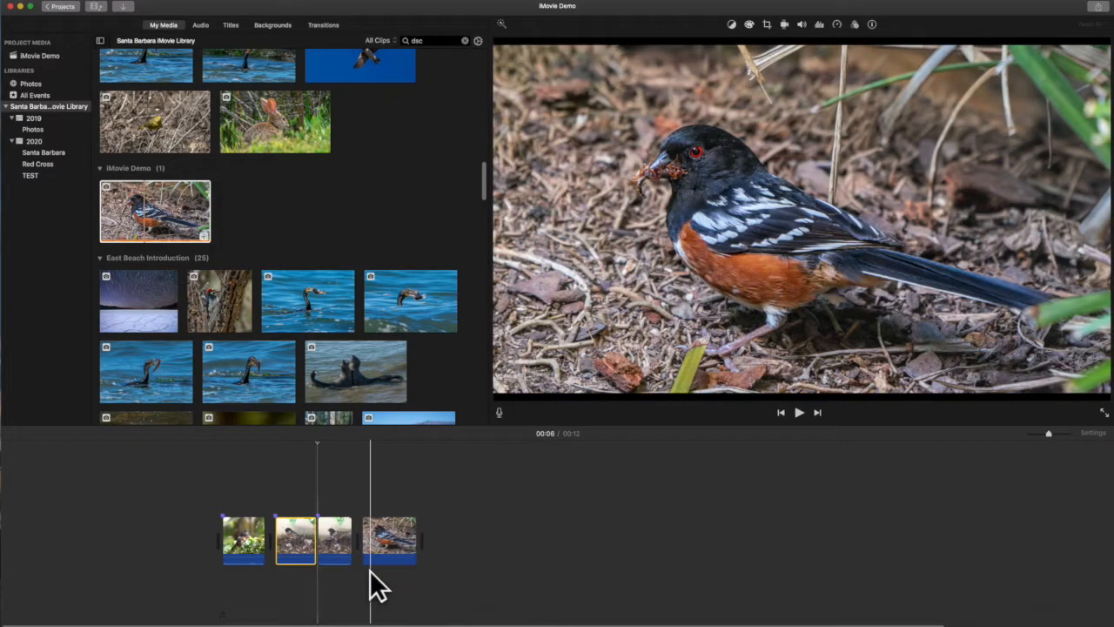
# Step: Set the second half of the split clip to Slow speed and shorten the end of the photo clip
pyautogui.click(338, 537)
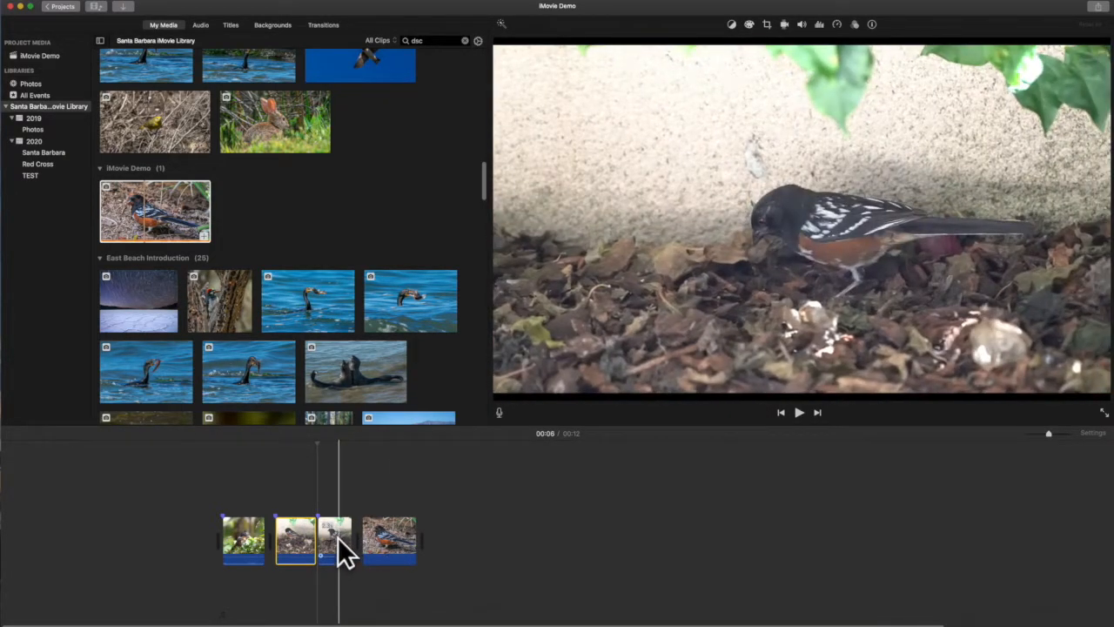
pyautogui.click(338, 537)
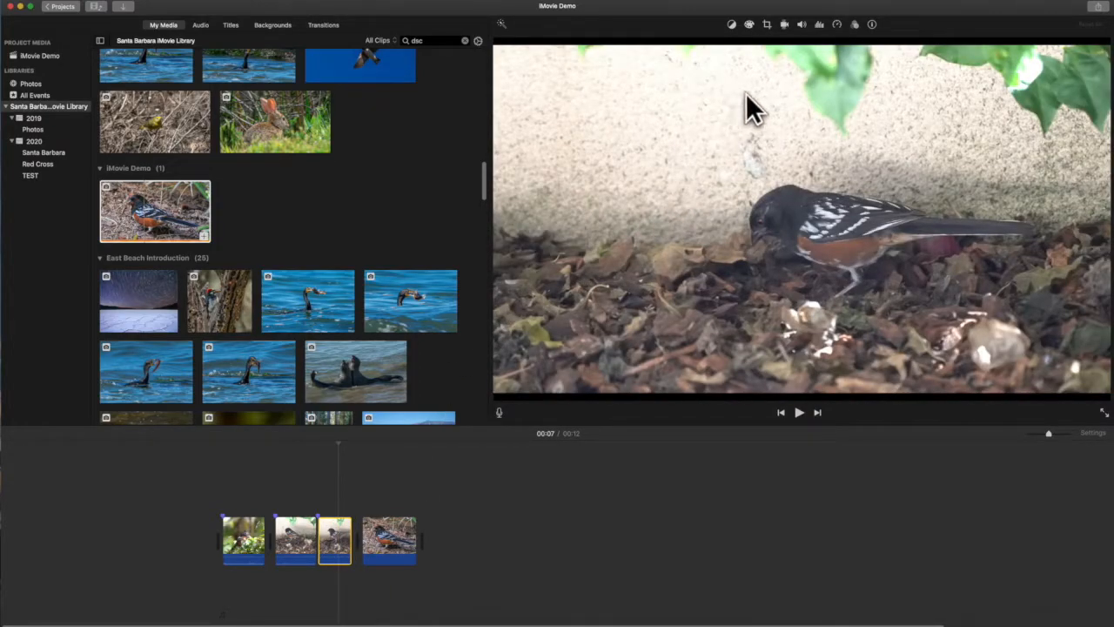
pyautogui.click(836, 24)
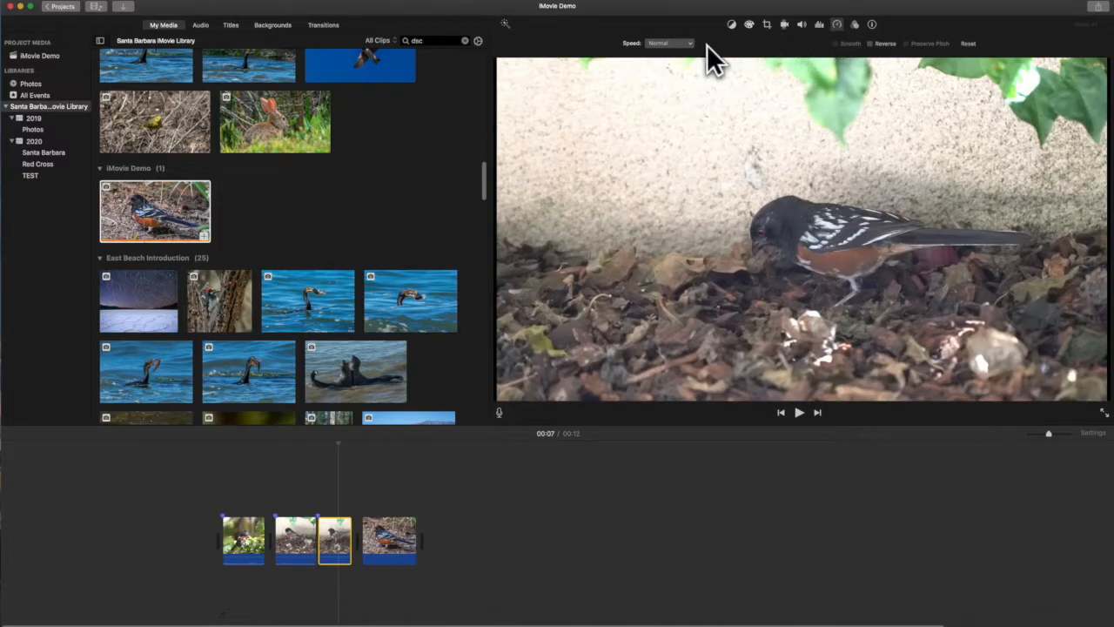
pyautogui.click(692, 43)
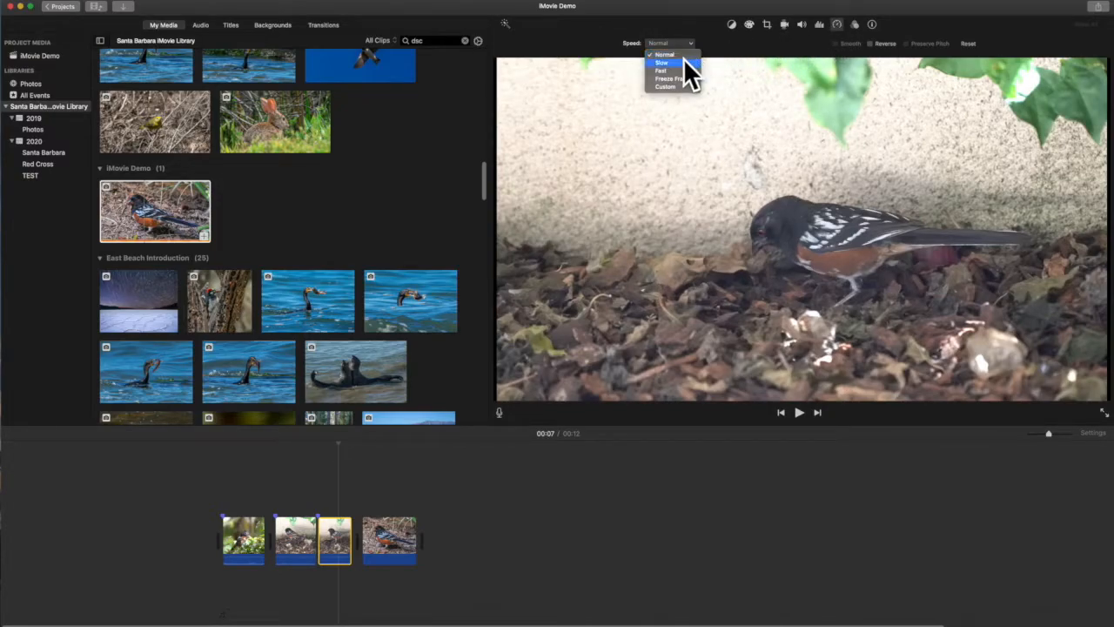
pyautogui.click(681, 62)
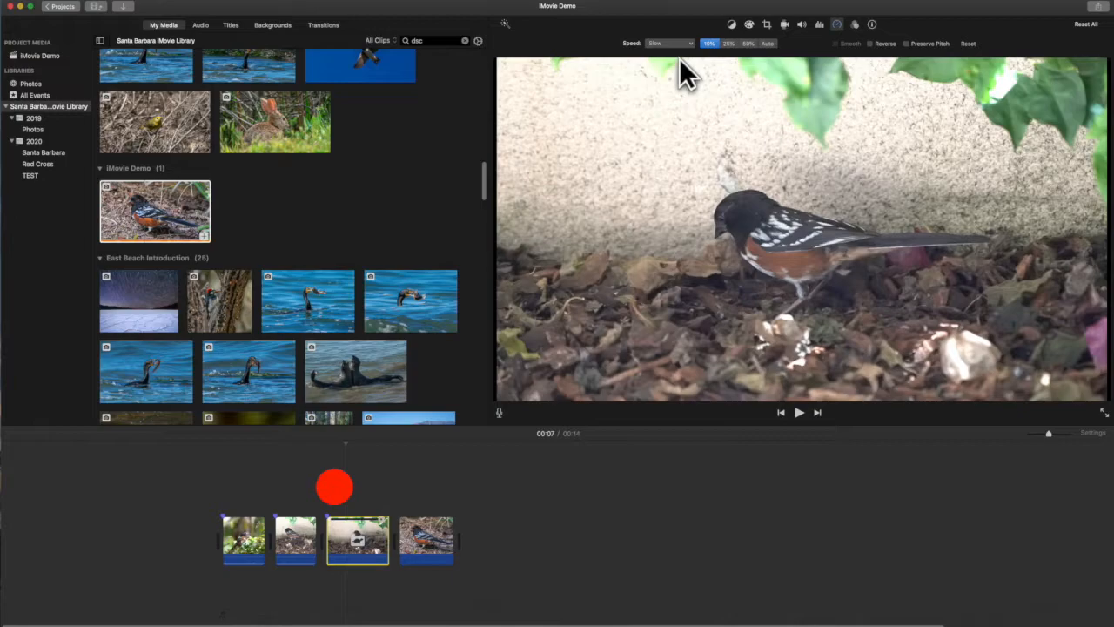
pyautogui.moveTo(452, 539); pyautogui.dragTo(440, 540)
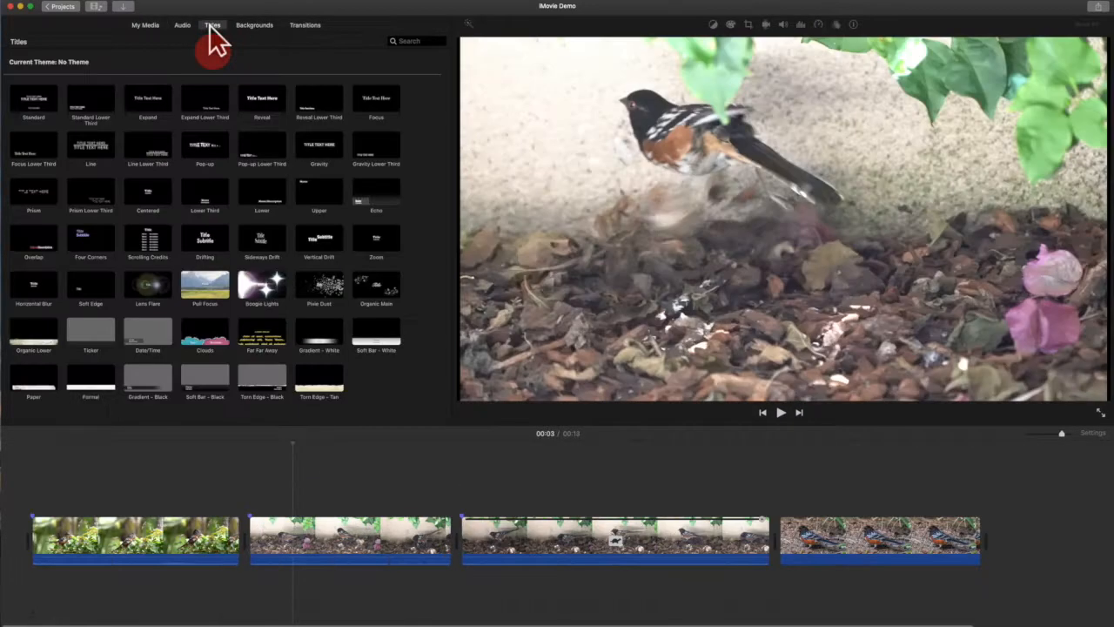
# Step: Add a Lower title reading "Spotted Towhee" over the first clip and shorten it to 3.1 s to match the clip
pyautogui.click(212, 26)
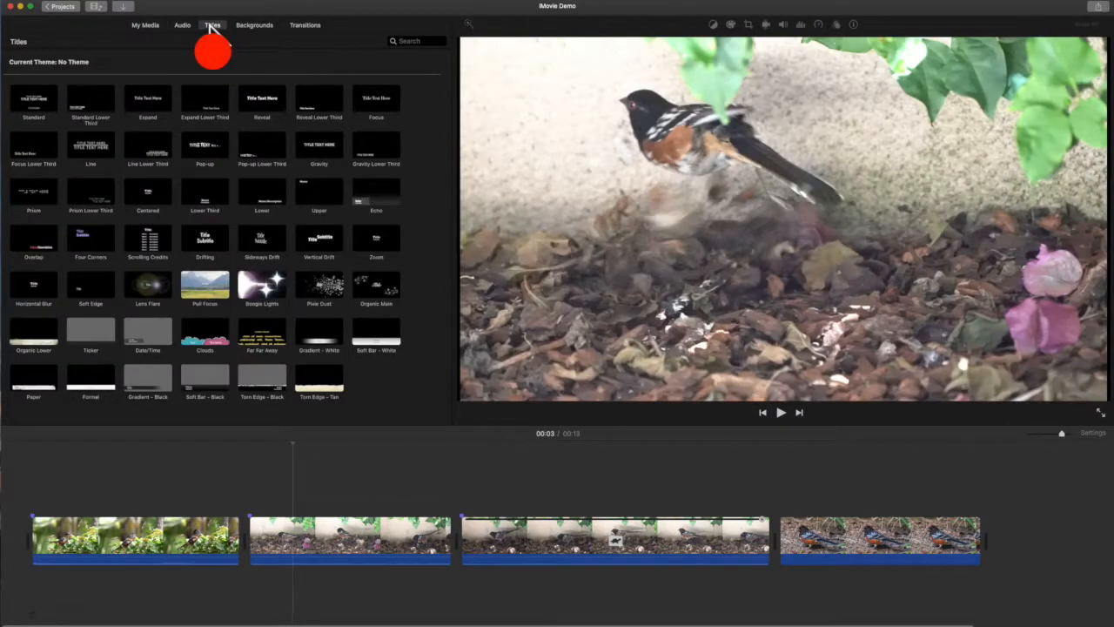
pyautogui.click(256, 181)
pyautogui.moveTo(256, 181); pyautogui.dragTo(40, 516)
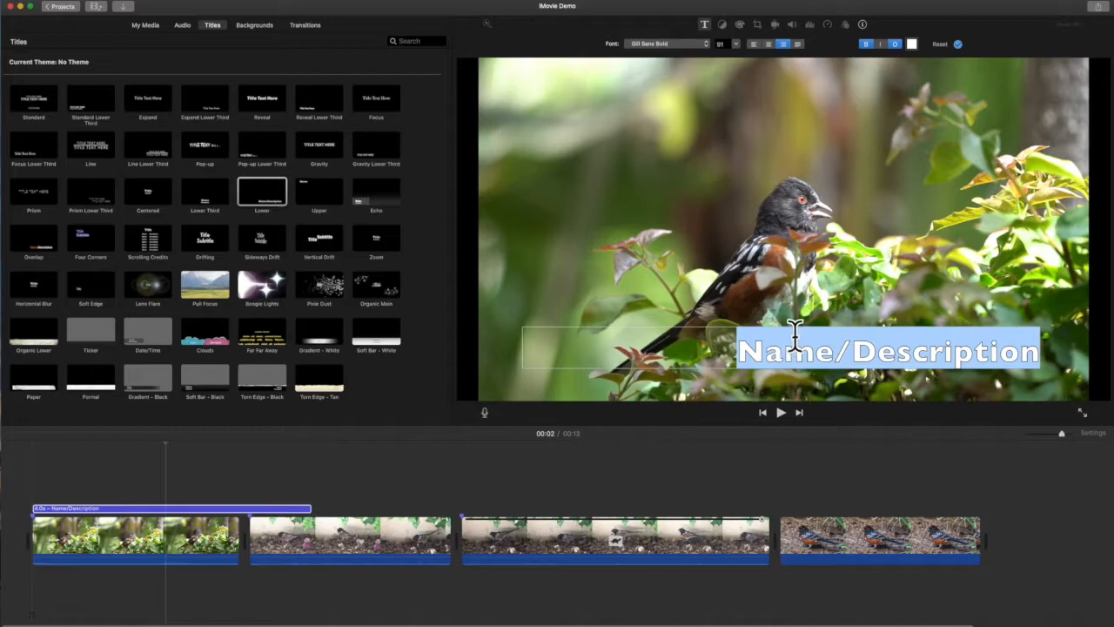
pyautogui.write('Spotted Towhee')
pyautogui.click(309, 514)
pyautogui.moveTo(310, 514); pyautogui.dragTo(243, 510)
# Step: Apply the Ken Burns effect to the bird photo and tighten the end frame toward the bird
pyautogui.click(802, 537)
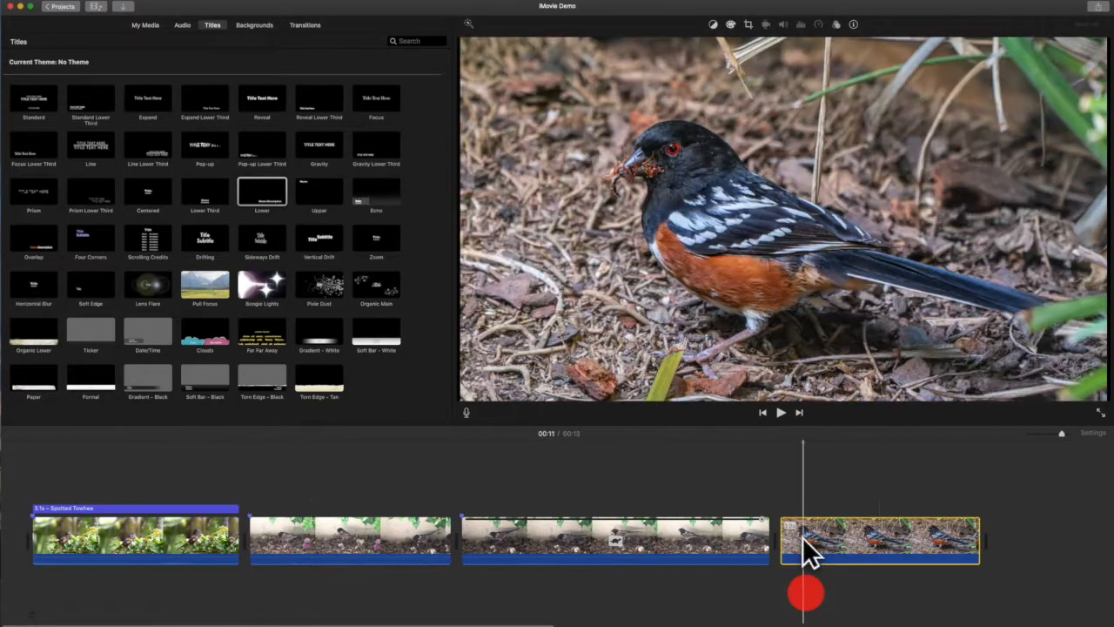
pyautogui.click(747, 24)
pyautogui.click(701, 43)
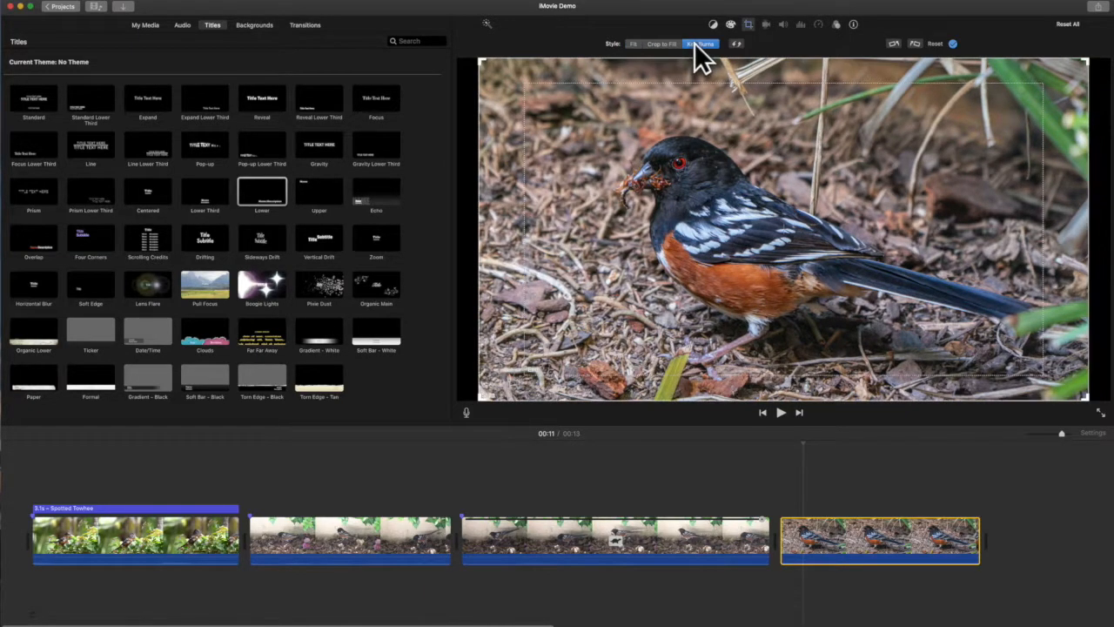
pyautogui.click(569, 83)
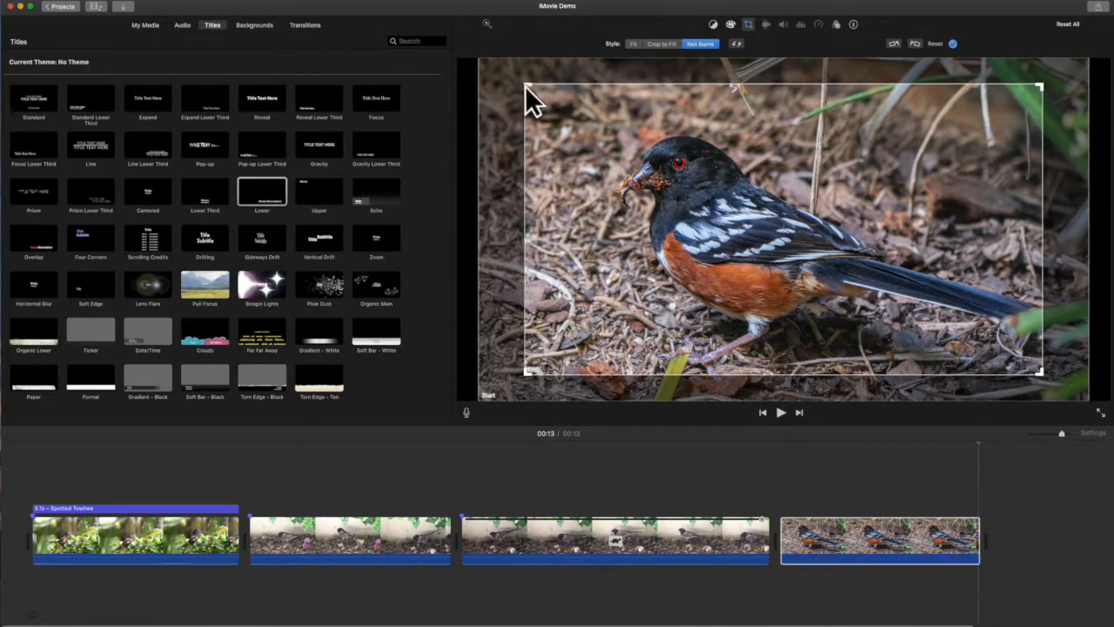
pyautogui.moveTo(527, 86); pyautogui.dragTo(540, 103)
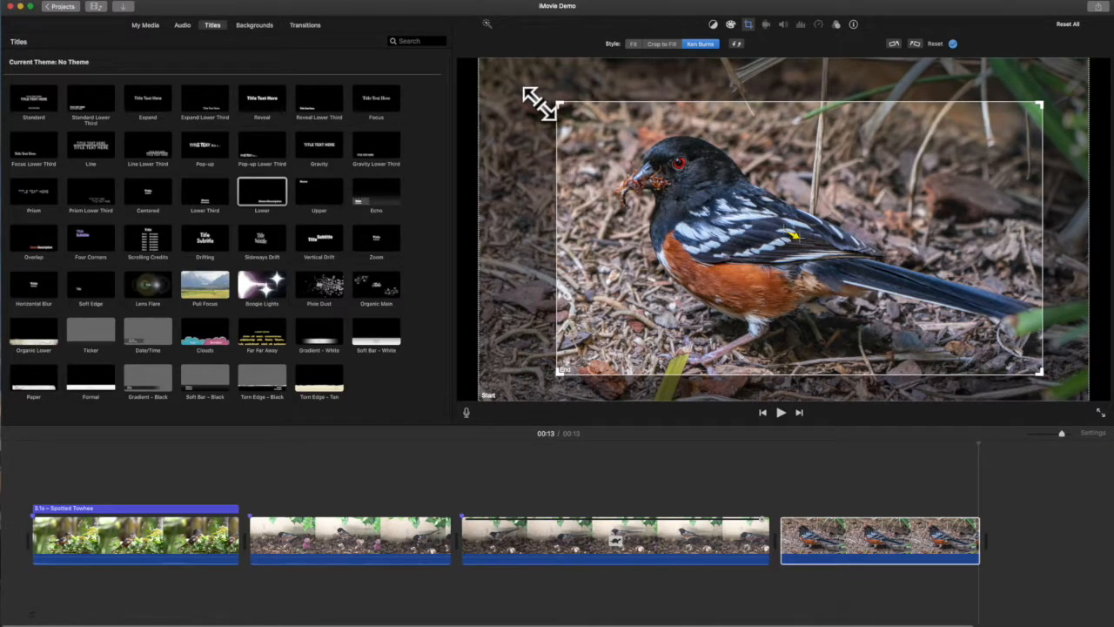
pyautogui.click(952, 44)
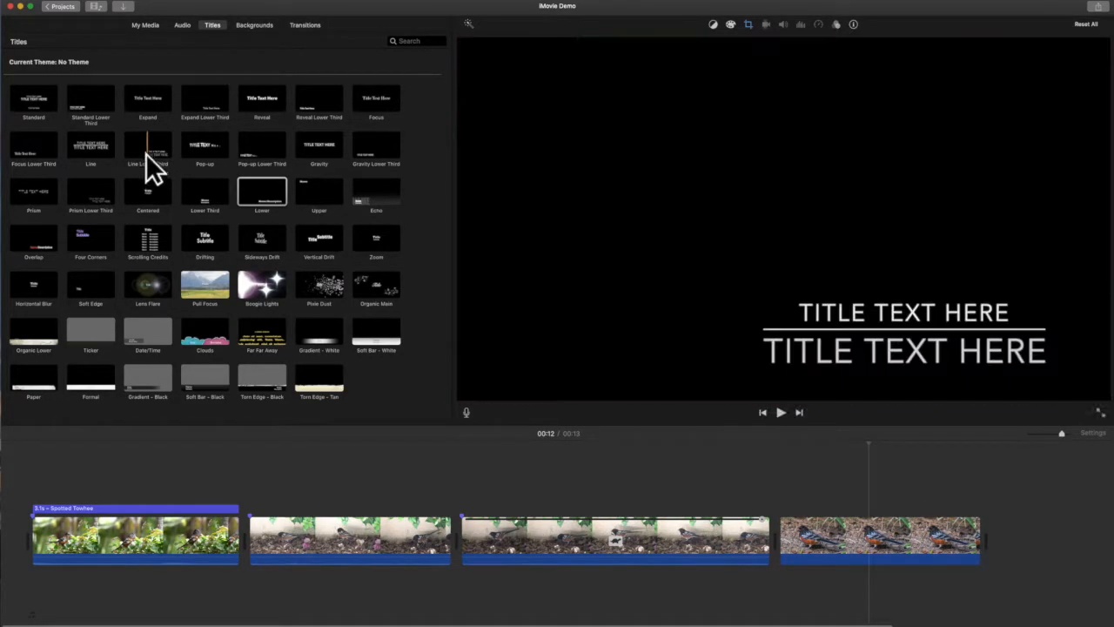
# Step: Add a Line Lower Third title over the photo with the photographer's name and "PHOTOGRAPHY" on the second line
pyautogui.click(145, 153)
pyautogui.moveTo(333, 281); pyautogui.dragTo(781, 483)
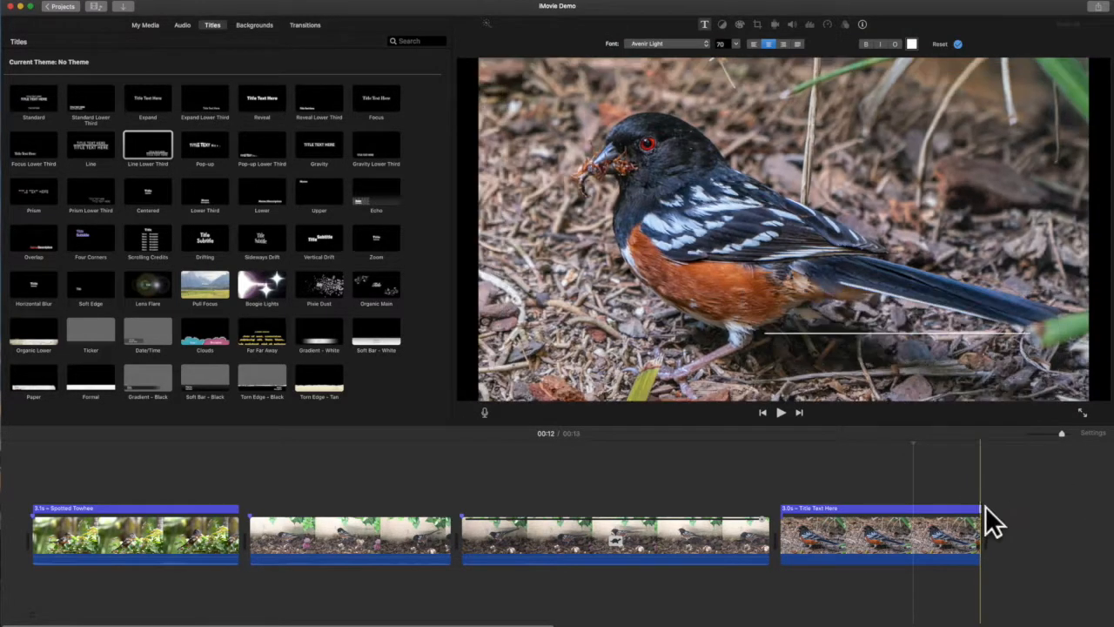
pyautogui.doubleClick(869, 507)
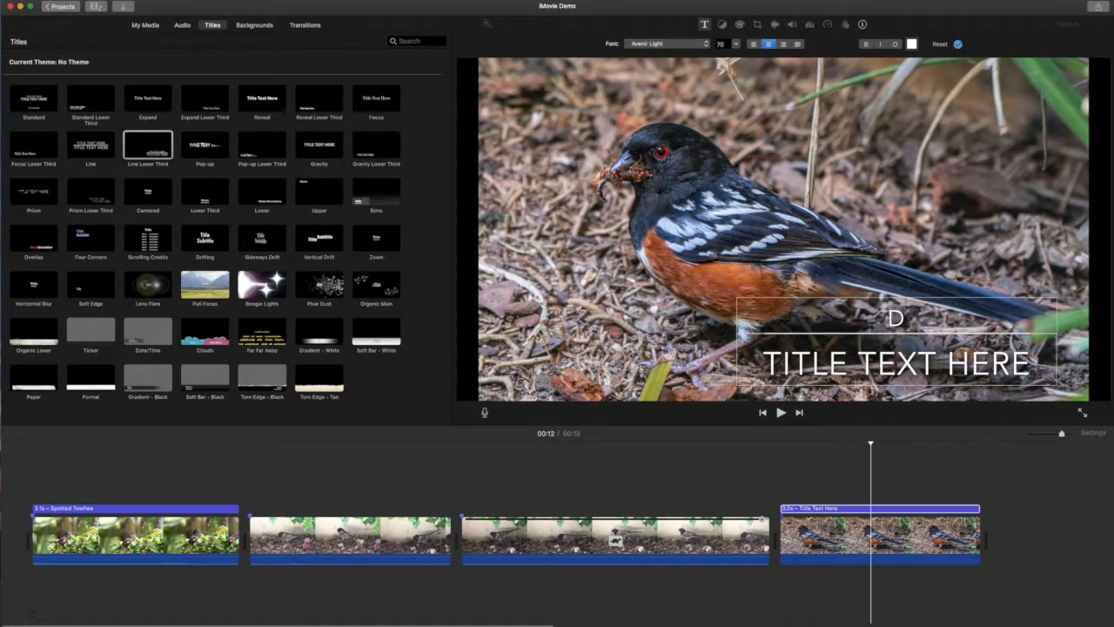
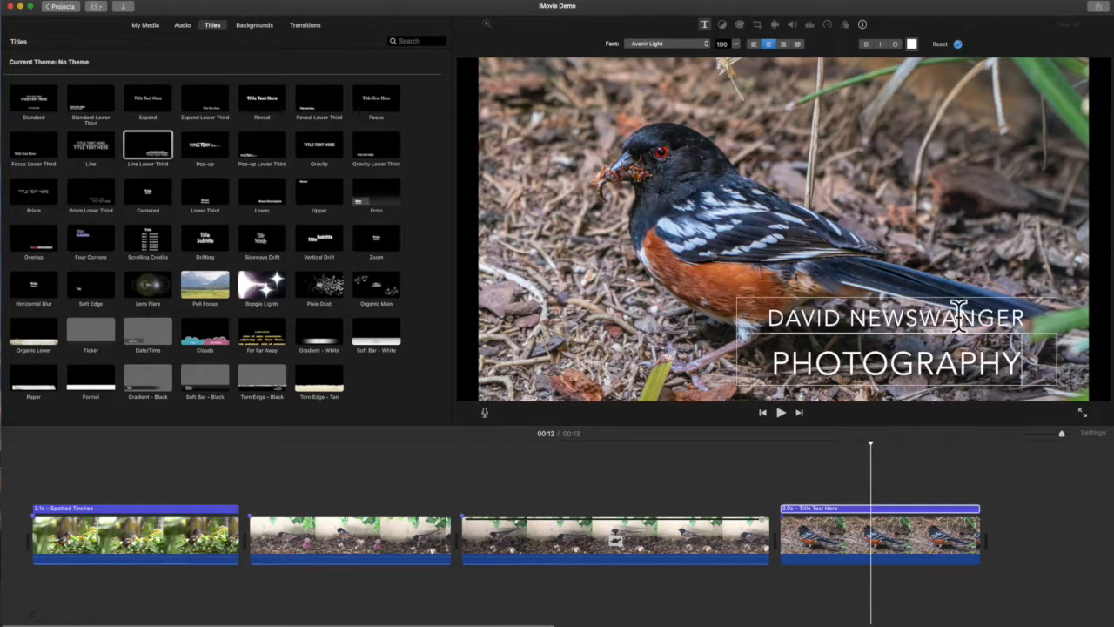
pyautogui.click(958, 42)
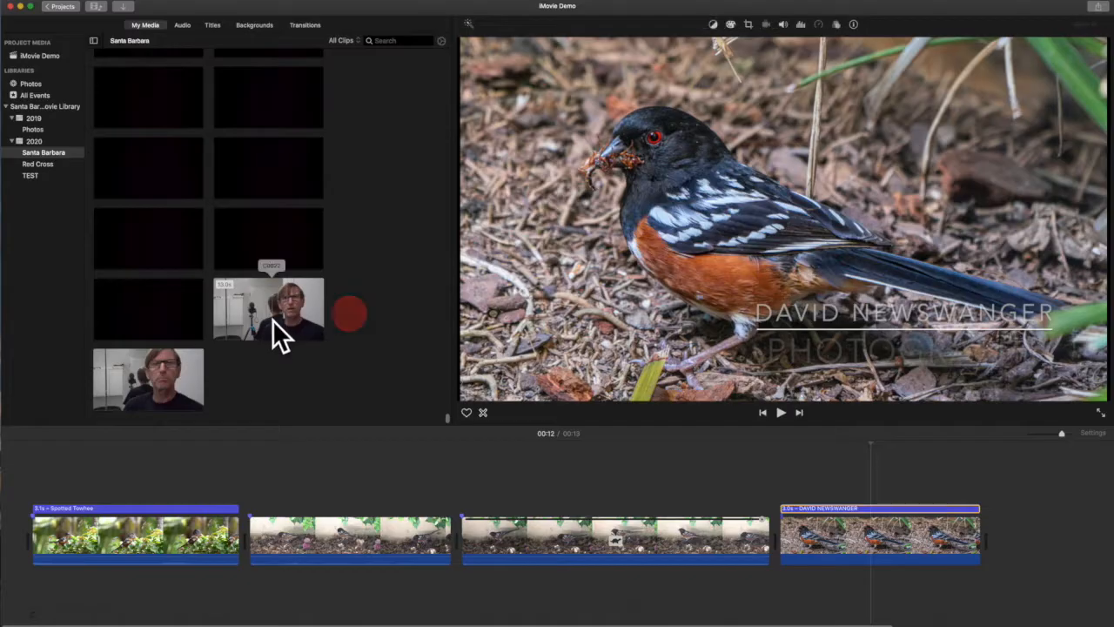
# Step: Add clip C0022 as audio below the video, trim it to 2.3 s and align it with the start of the first clip
pyautogui.moveTo(273, 320); pyautogui.dragTo(36, 591)
pyautogui.moveTo(37, 592); pyautogui.dragTo(407, 597)
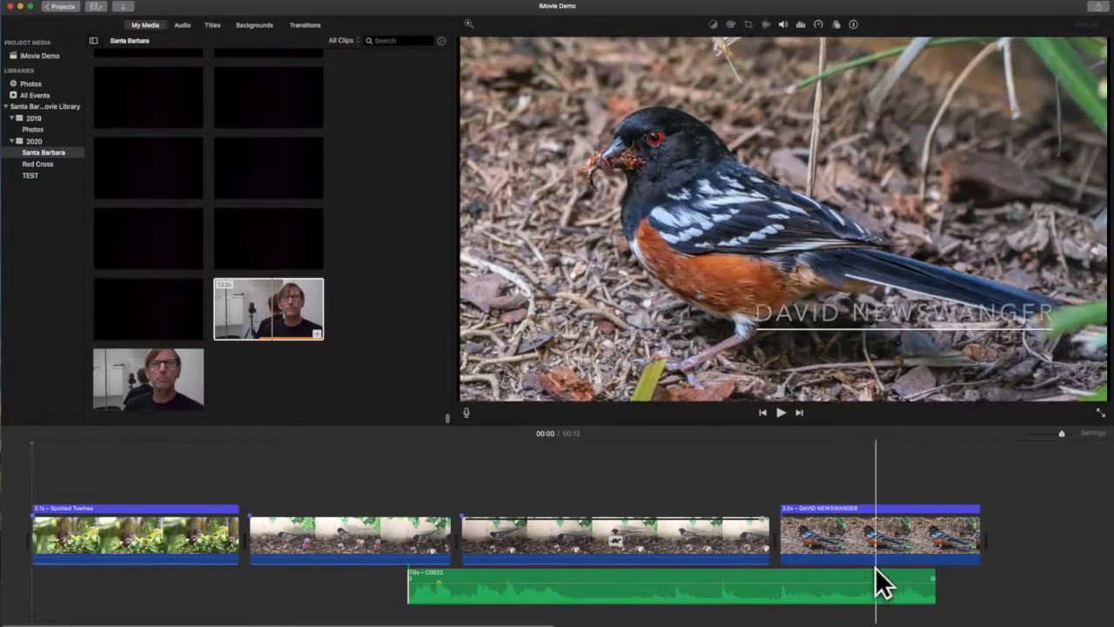
pyautogui.moveTo(931, 589); pyautogui.dragTo(584, 589)
pyautogui.moveTo(504, 596); pyautogui.dragTo(131, 597)
# Step: Place the second talking-head clip above the second bird clip, detach its audio and delete its video
pyautogui.moveTo(128, 351); pyautogui.dragTo(251, 470)
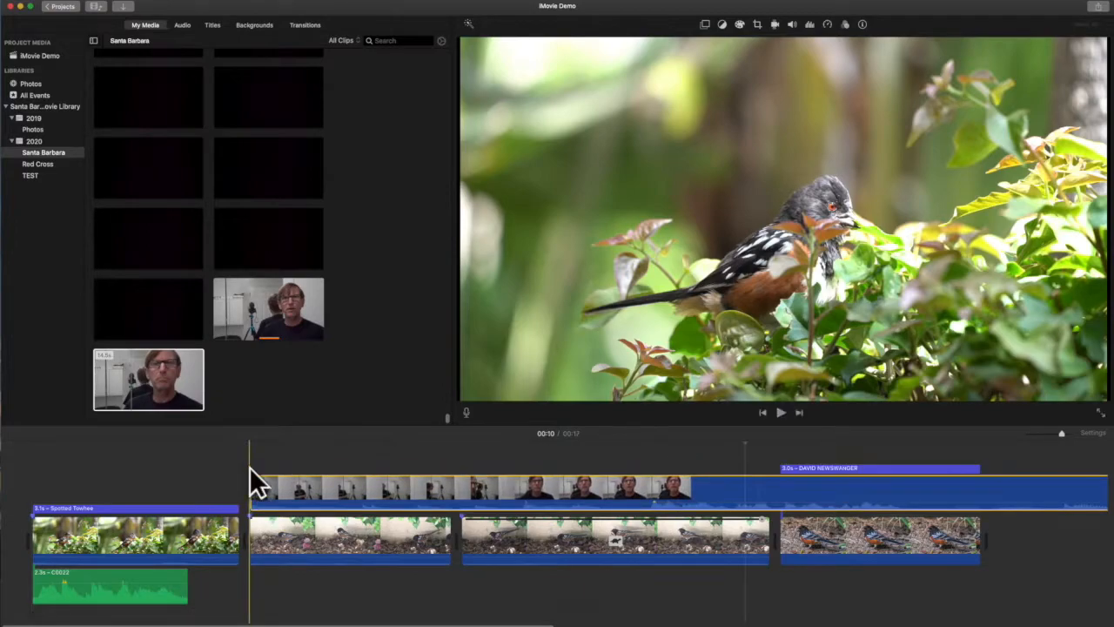
pyautogui.rightClick(289, 487)
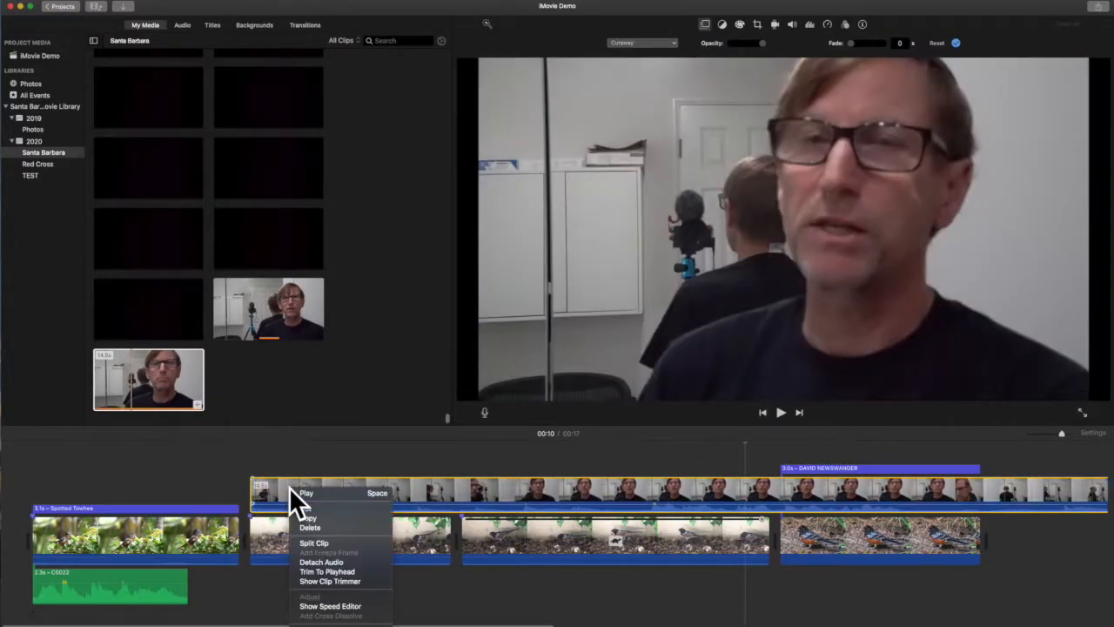
pyautogui.click(321, 561)
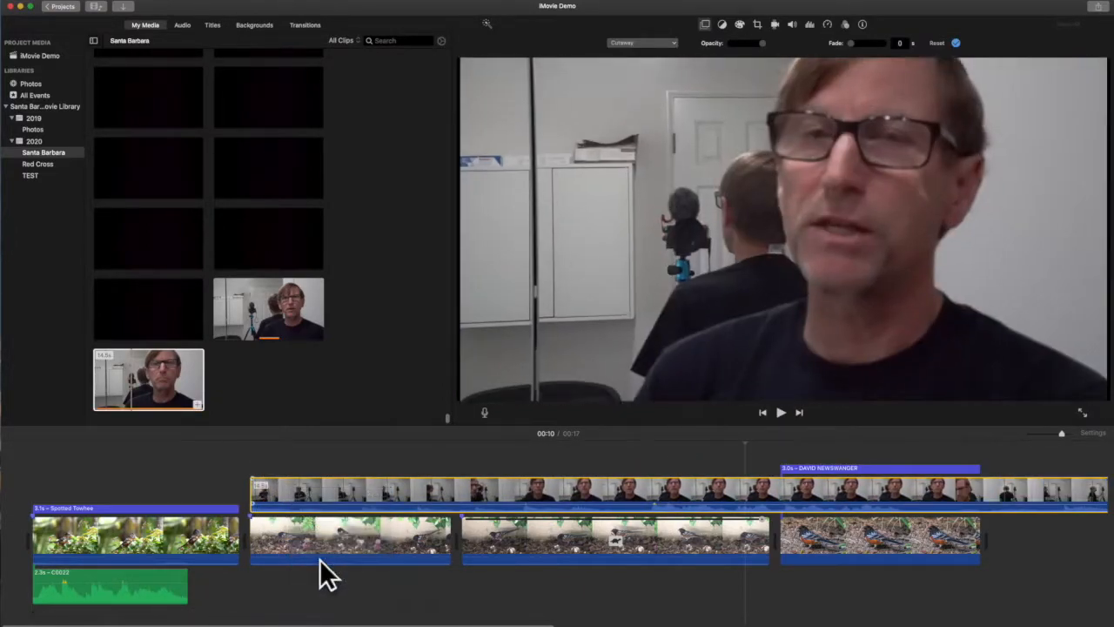
pyautogui.click(294, 482)
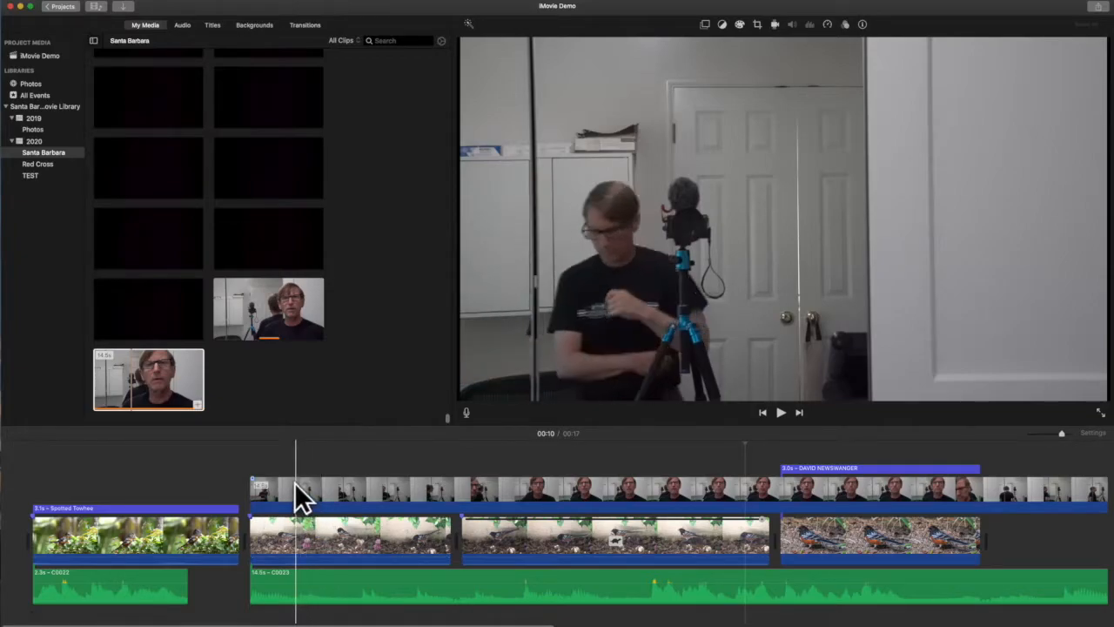
pyautogui.click(294, 484)
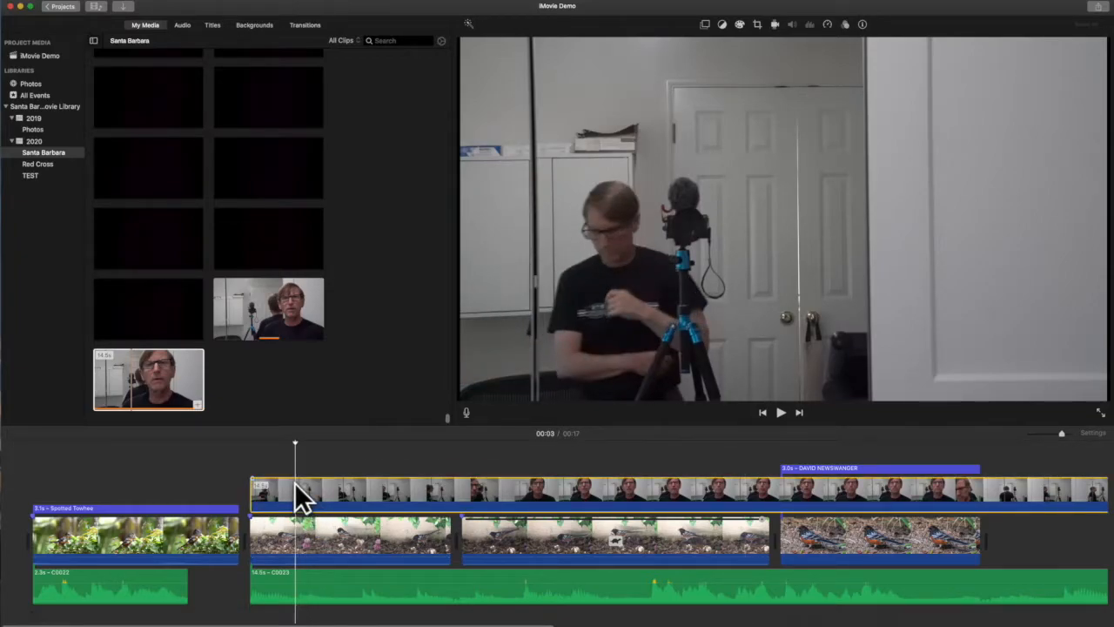
pyautogui.press('Delete')
# Step: Trim the start and end of the C0023 audio, keeping it aligned with the start of the second clip
pyautogui.moveTo(251, 588); pyautogui.dragTo(647, 600)
pyautogui.moveTo(1023, 578); pyautogui.dragTo(634, 586)
pyautogui.moveTo(863, 597); pyautogui.dragTo(516, 597)
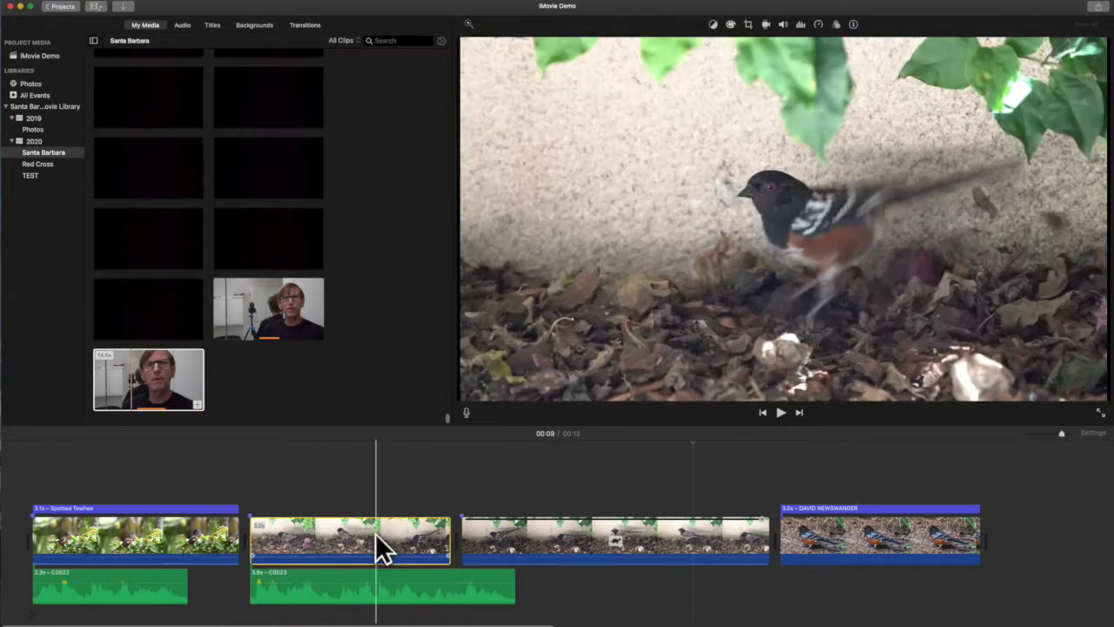
# Step: Turn on shaky video stabilization for the second clip
pyautogui.click(766, 25)
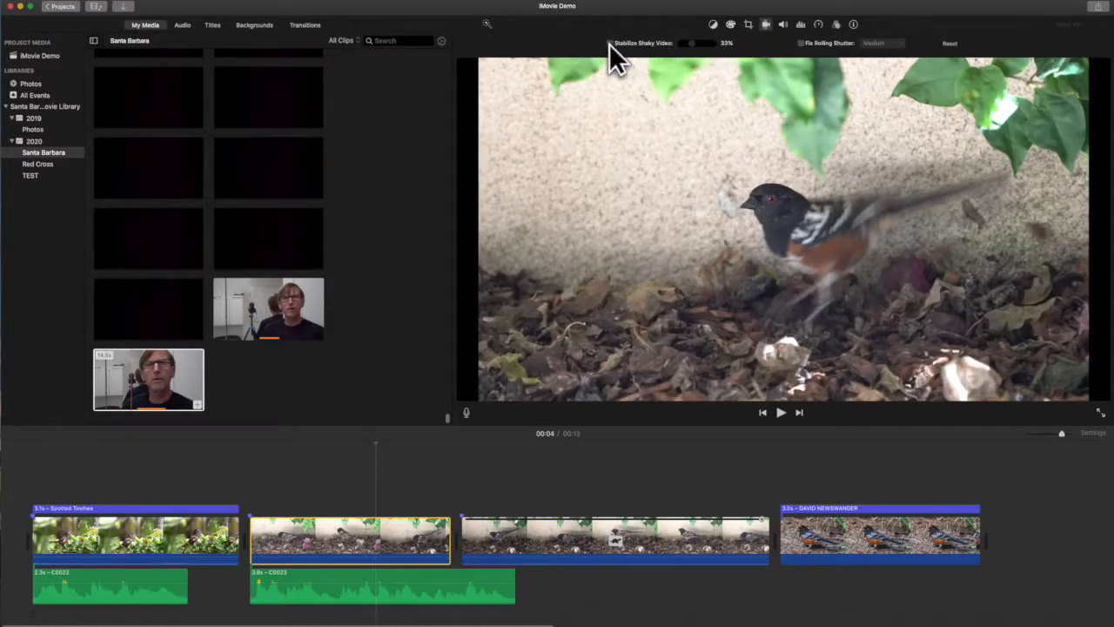
pyautogui.click(611, 42)
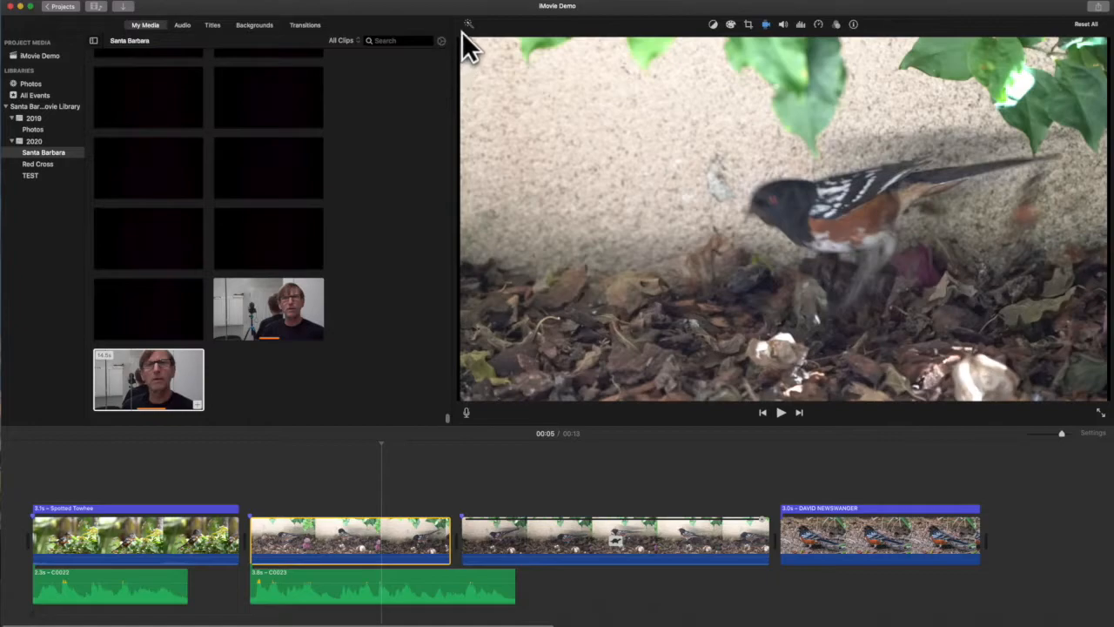
# Step: Auto-enhance the second clip and fine-tune its black level in the color correction
pyautogui.click(468, 23)
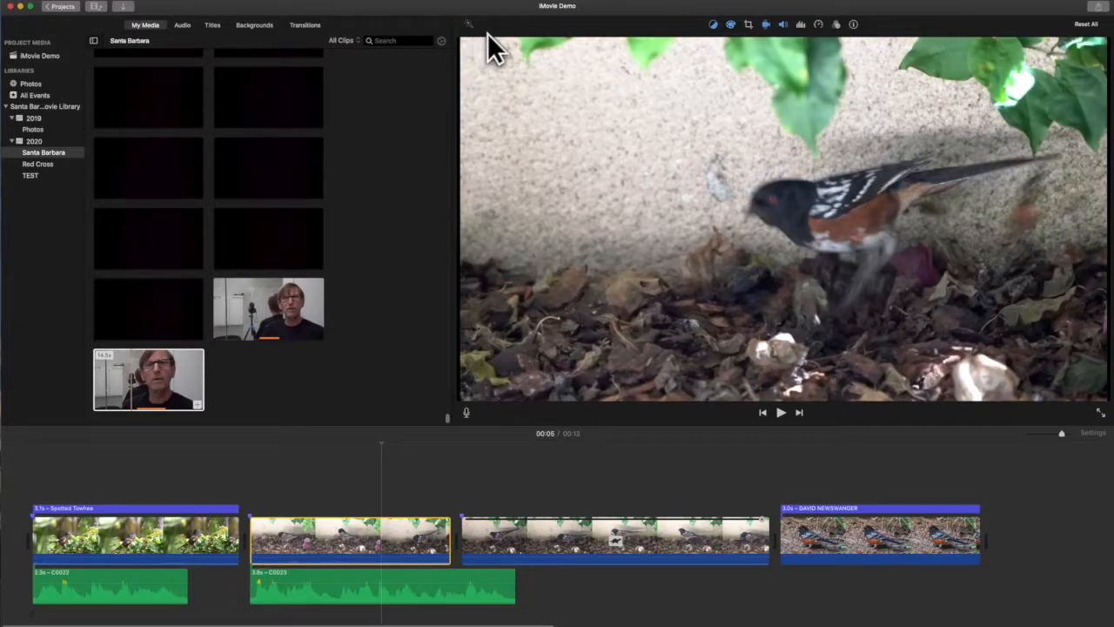
pyautogui.click(730, 23)
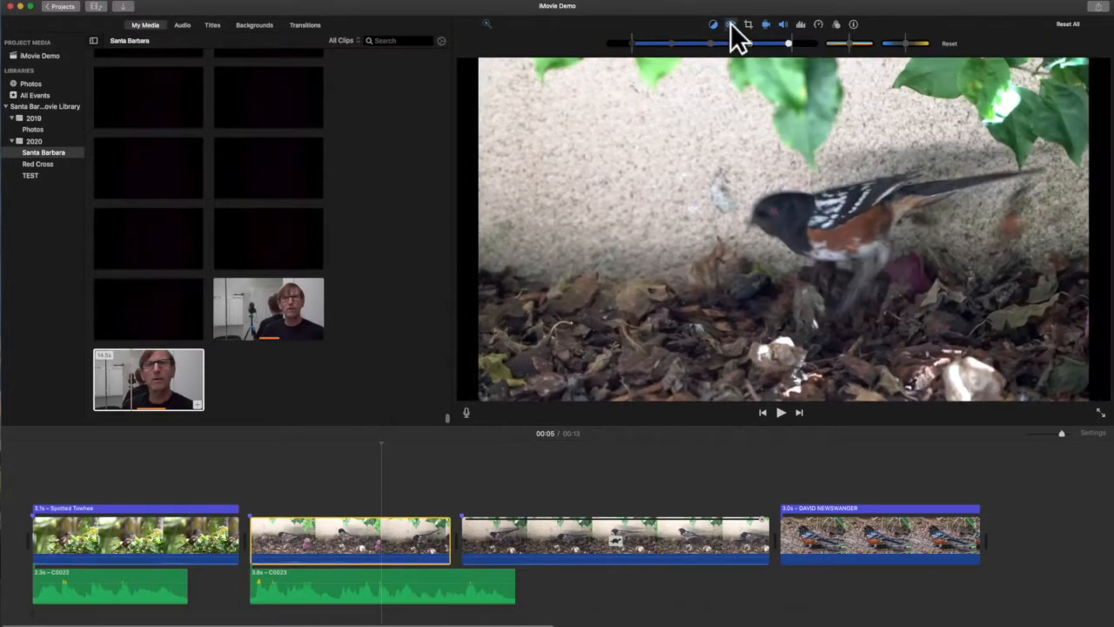
pyautogui.moveTo(633, 45); pyautogui.dragTo(629, 44)
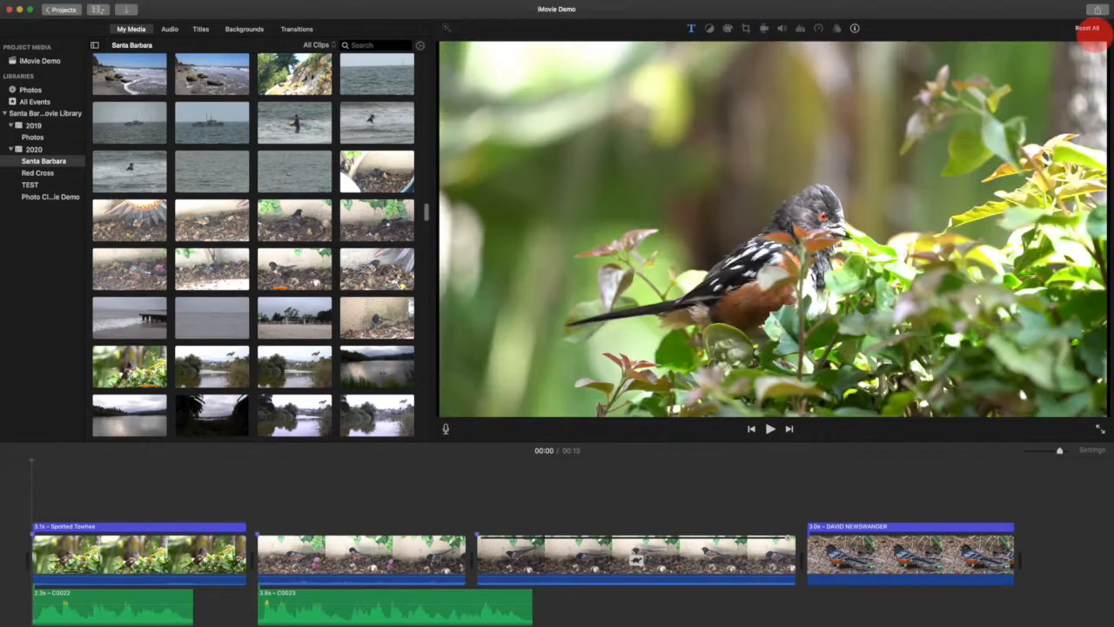
# Step: Open the sharing options for the finished movie
pyautogui.click(1097, 9)
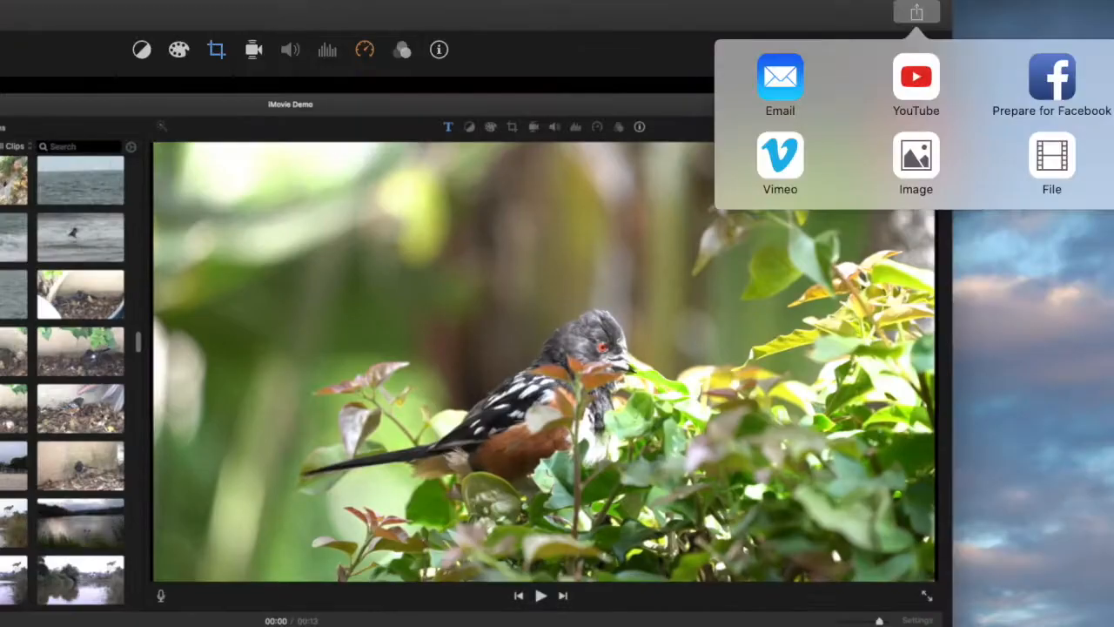